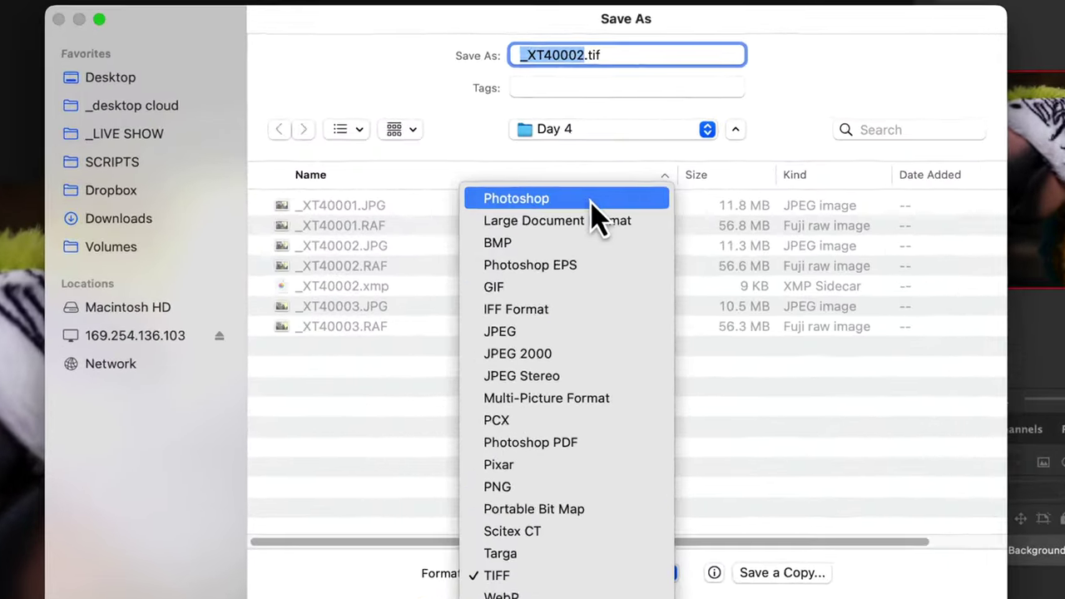
Step: Choose the Photoshop format so the parrot photo saves as _XT40002.psd
click(597, 181)
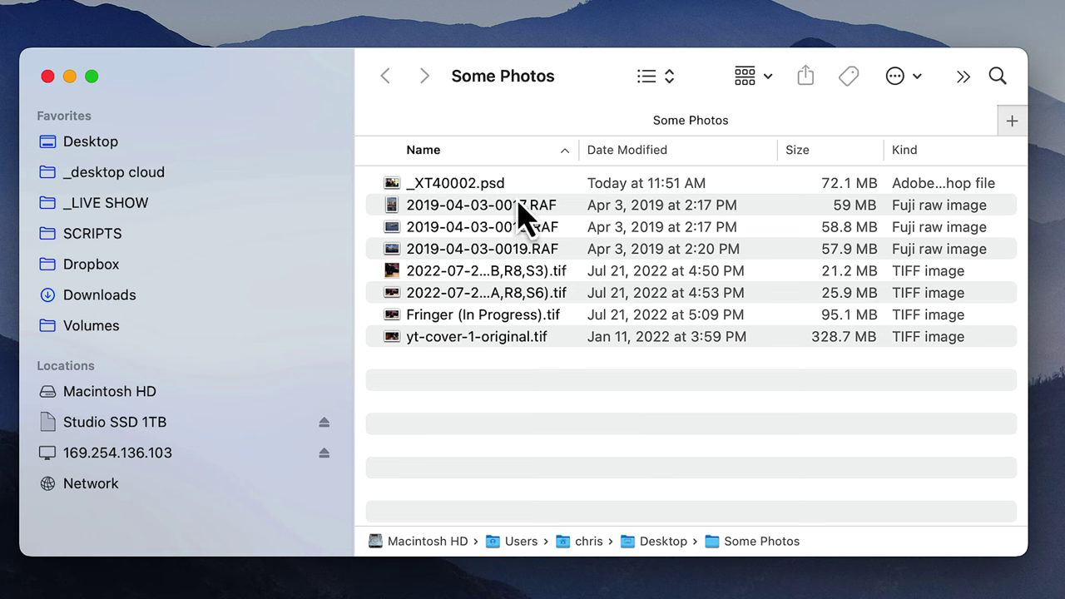
key(Down)
key(Down)
key(shift+Down)
key(shift+Down)
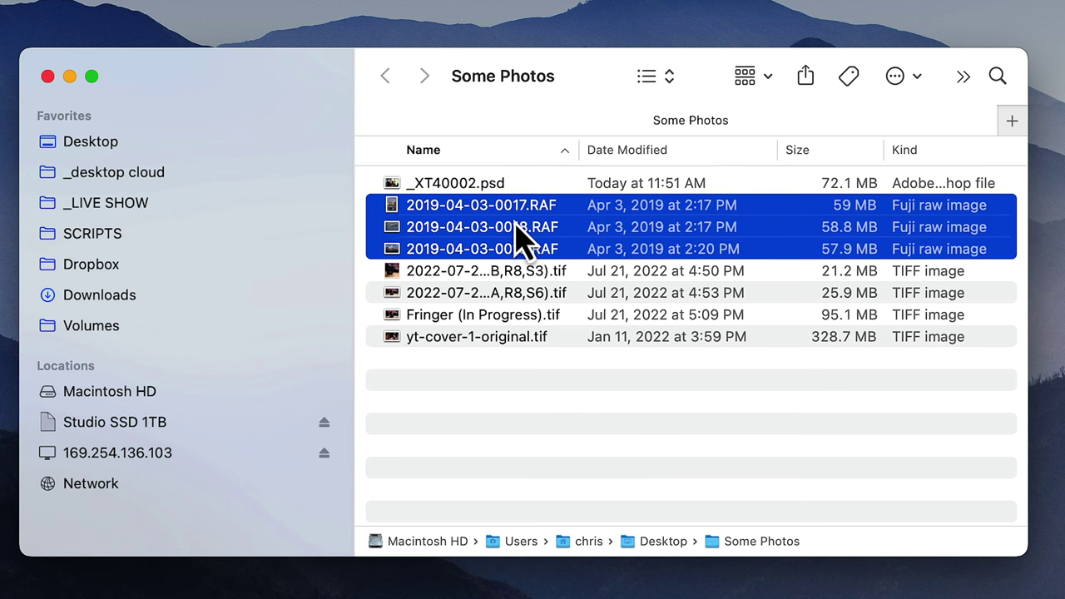
key(Down)
key(Down)
key(Down)
key(Down)
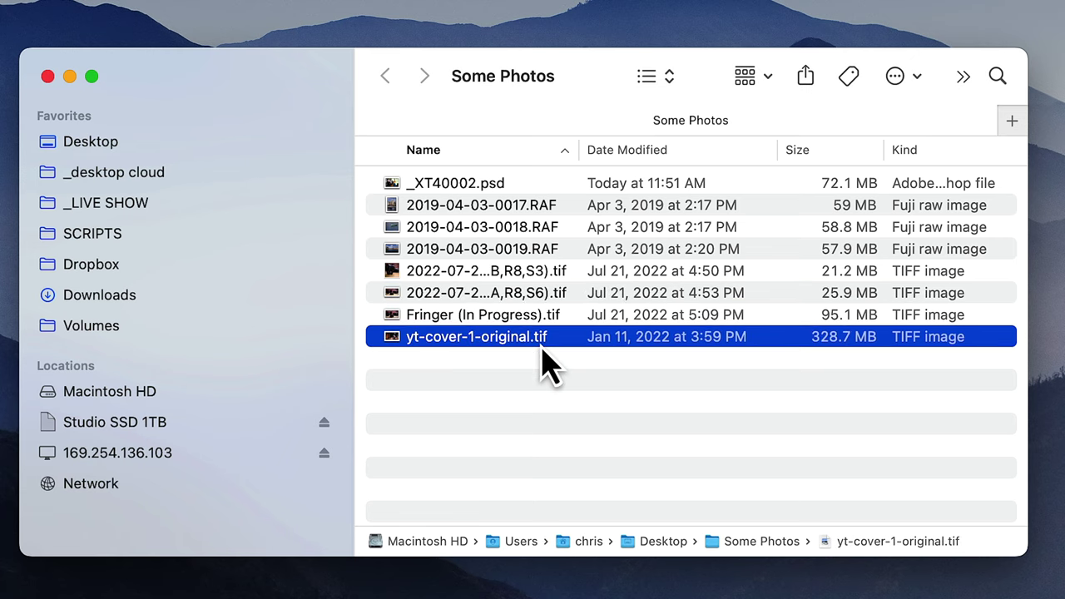
click(545, 366)
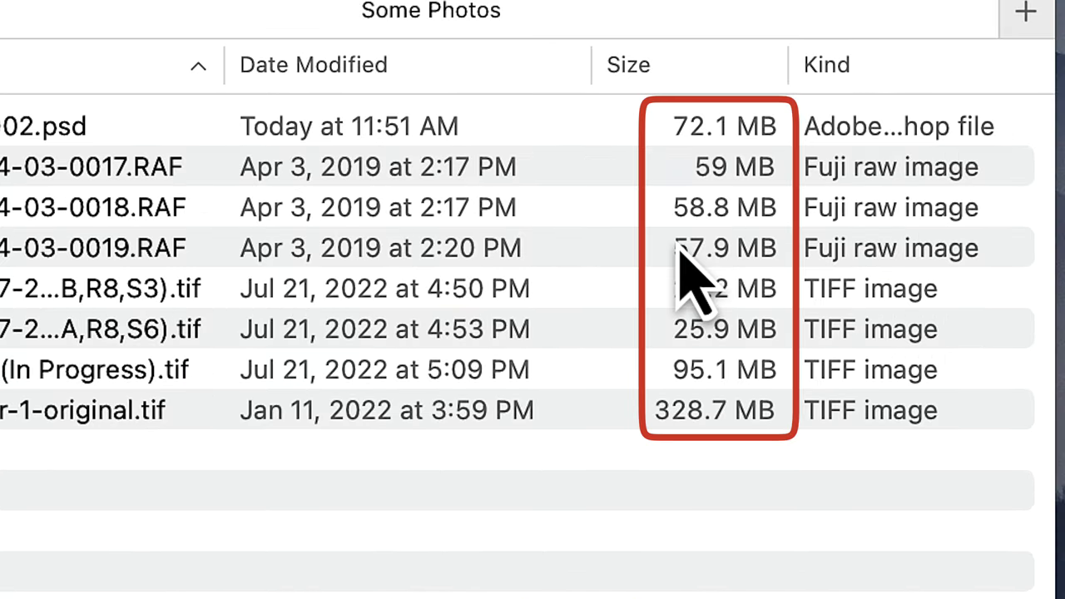
key(space)
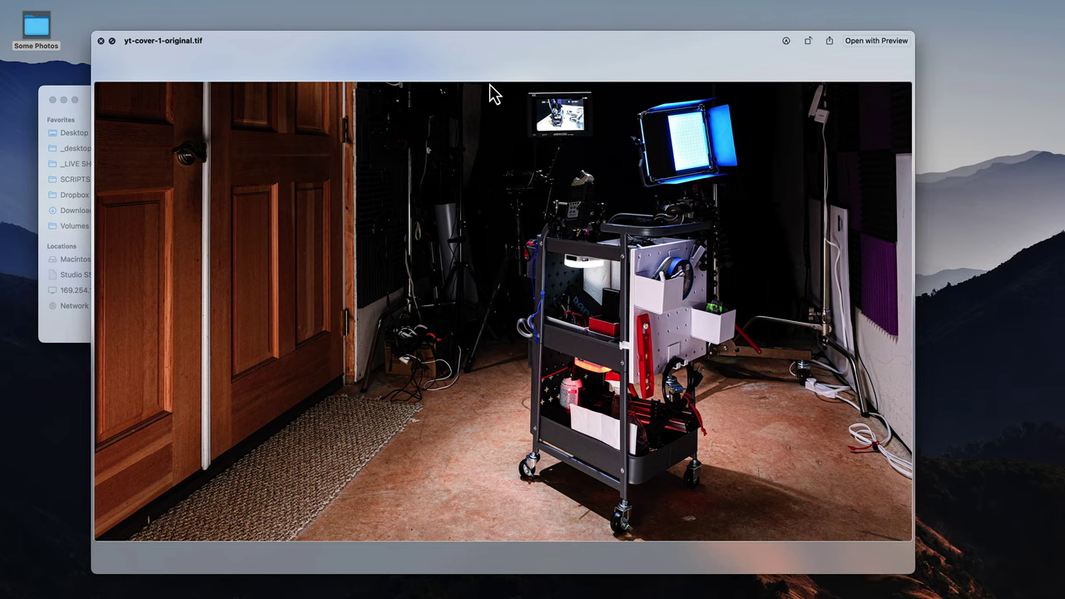
key(space)
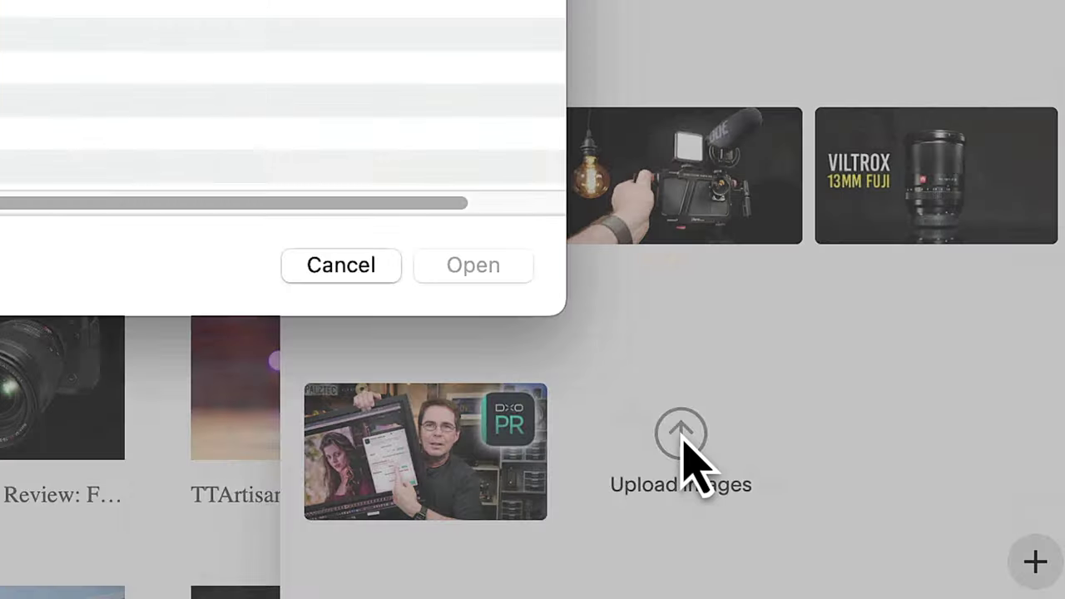
click(196, 36)
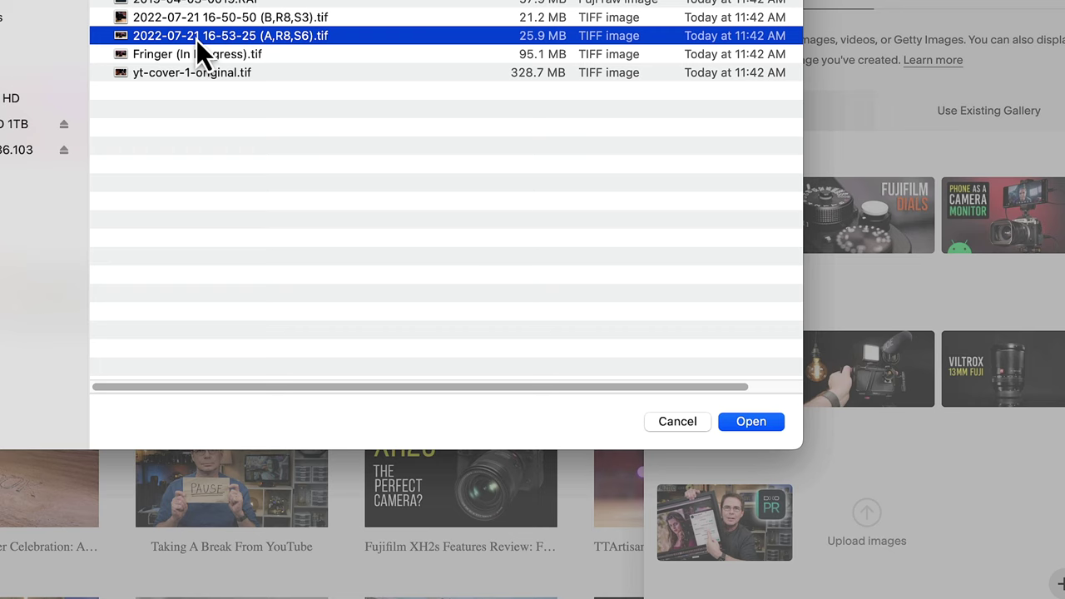
click(751, 421)
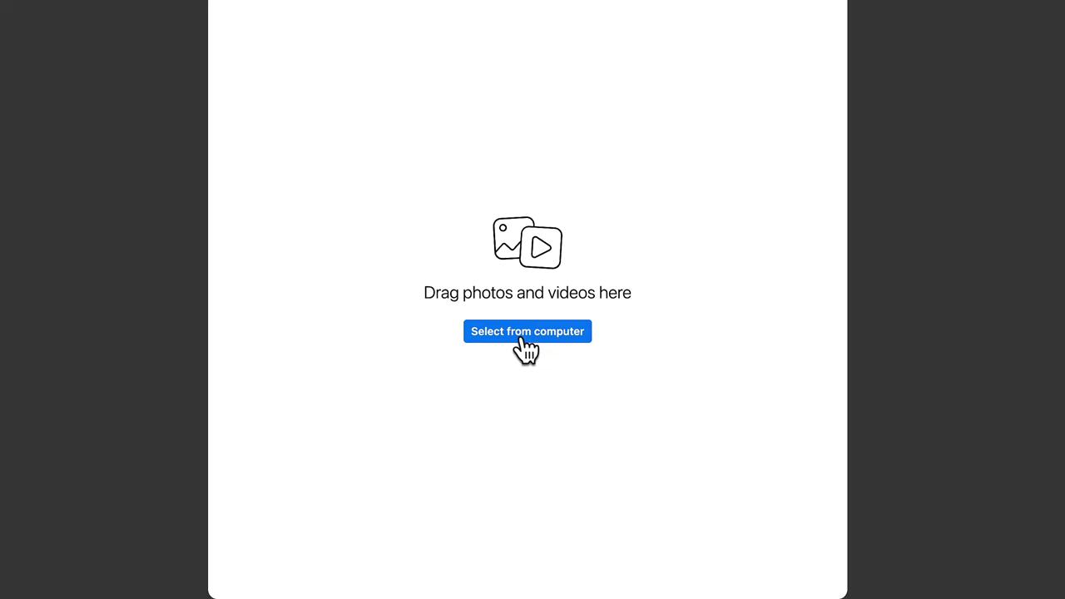
Step: Pick yt-cover-1-original.tif from the computer as the new post's photo
click(525, 340)
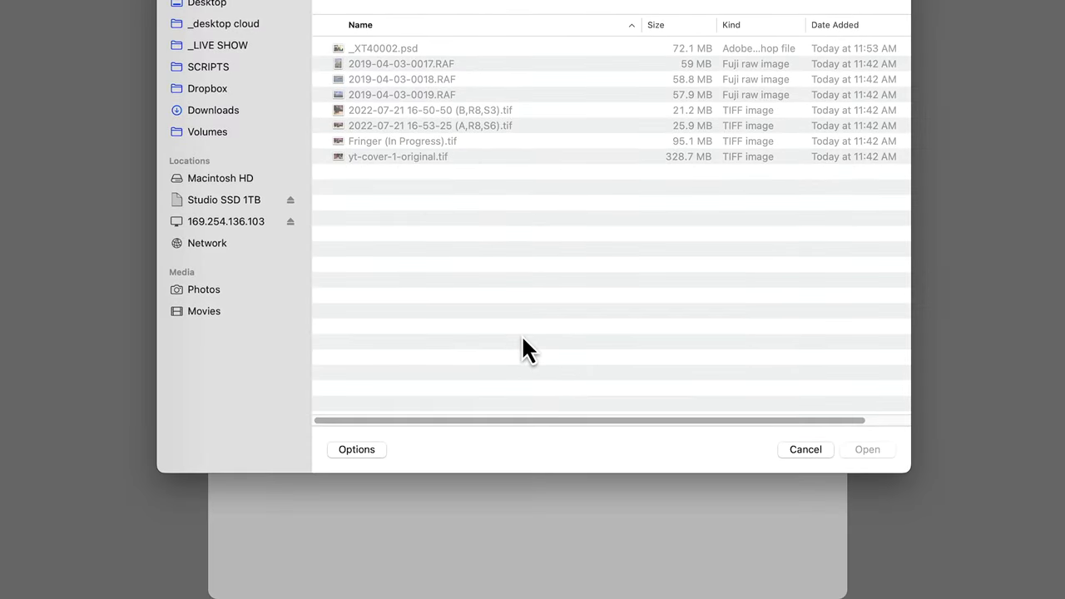
click(868, 450)
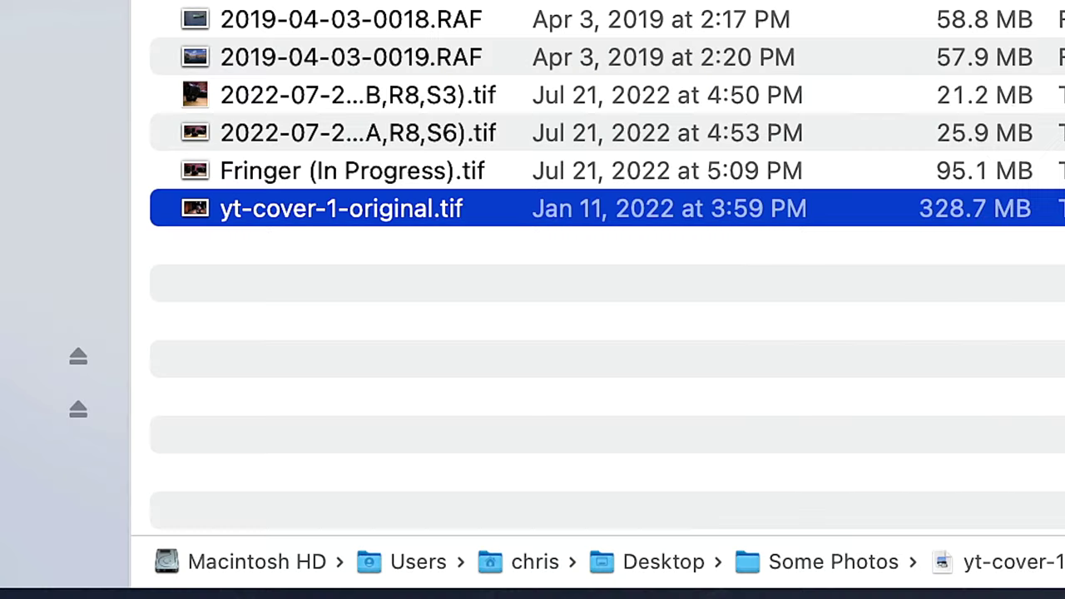
Step: In icon view, marquee-select the three bottom-row TIFFs and open them with Preview.app
key(cmd+1)
click(961, 302)
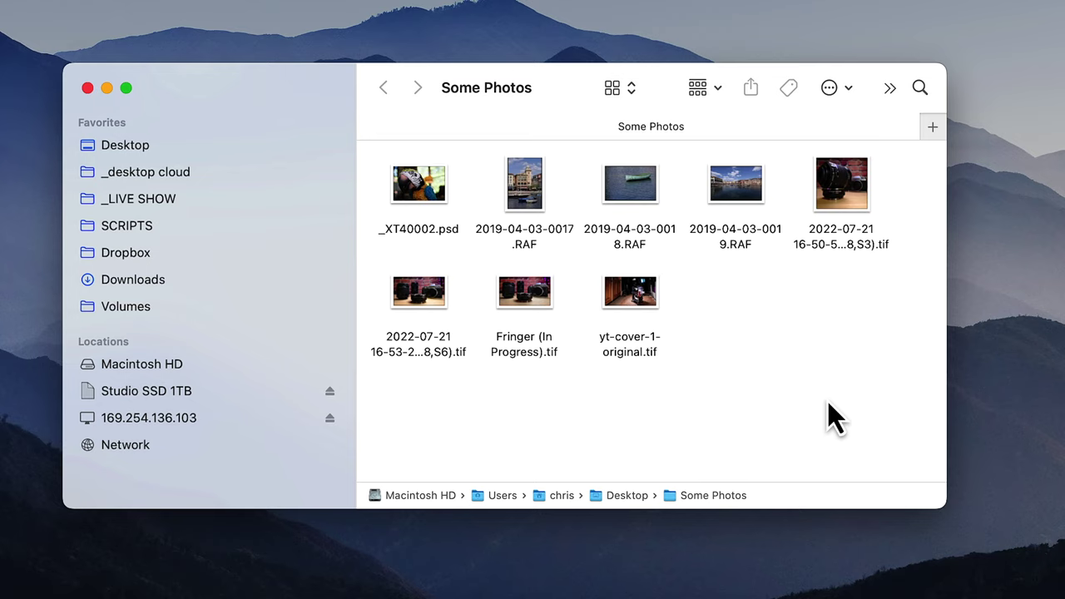
drag(827, 400, 416, 308)
right_click(416, 307)
mouse_move(478, 358)
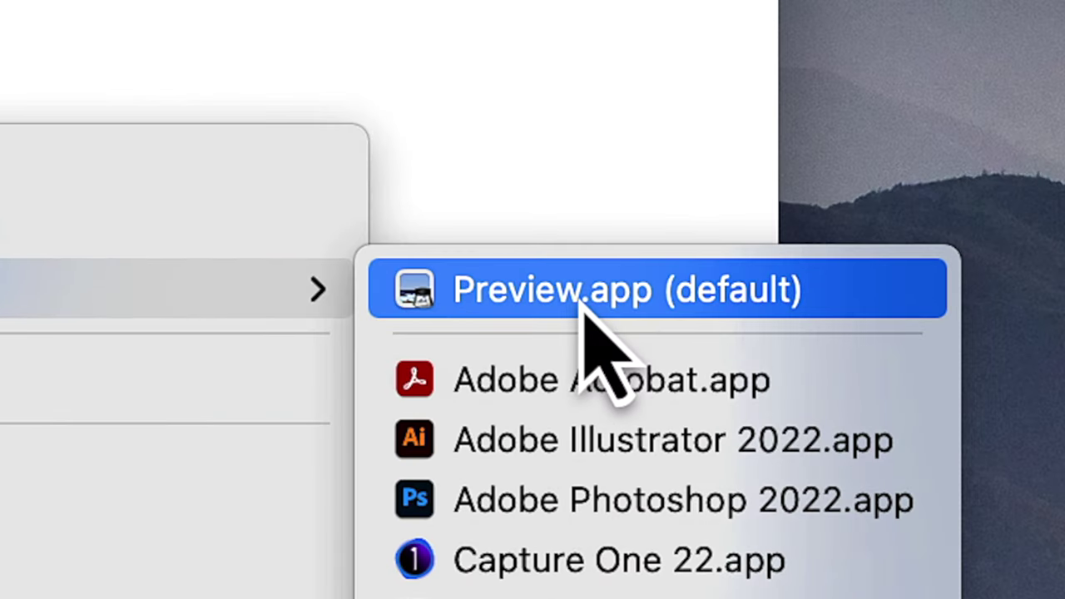
click(585, 300)
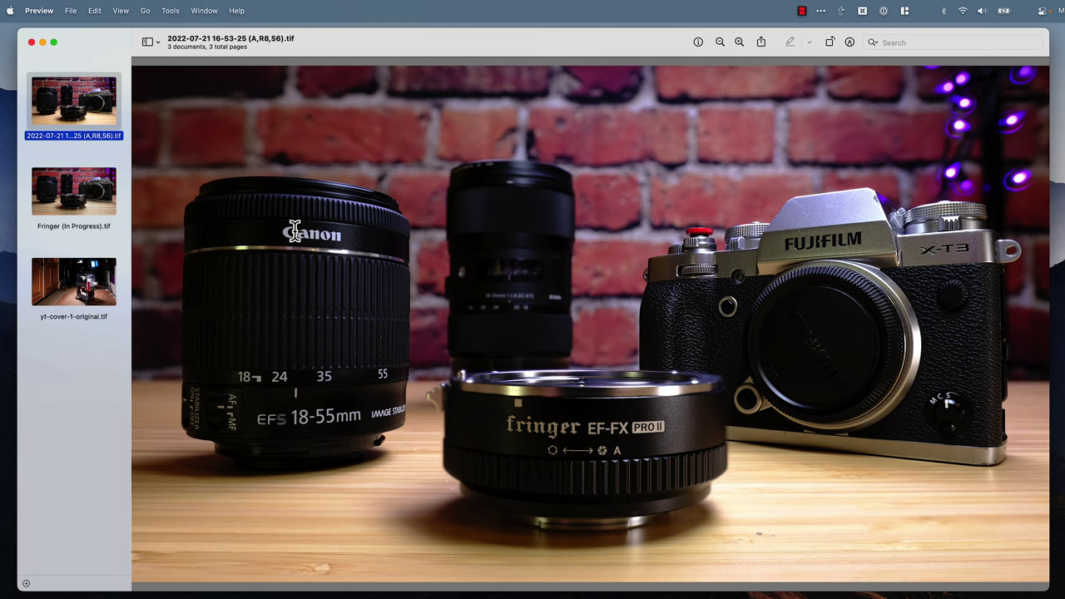
Step: Select all three TIFF thumbnails in Preview's sidebar for a batch export
click(93, 198)
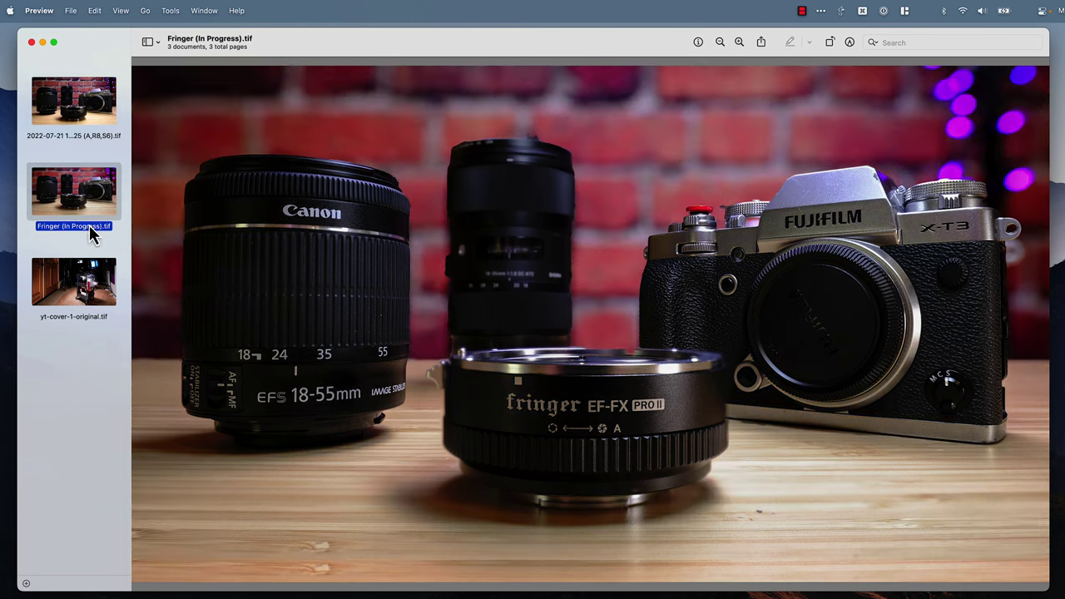
click(97, 96)
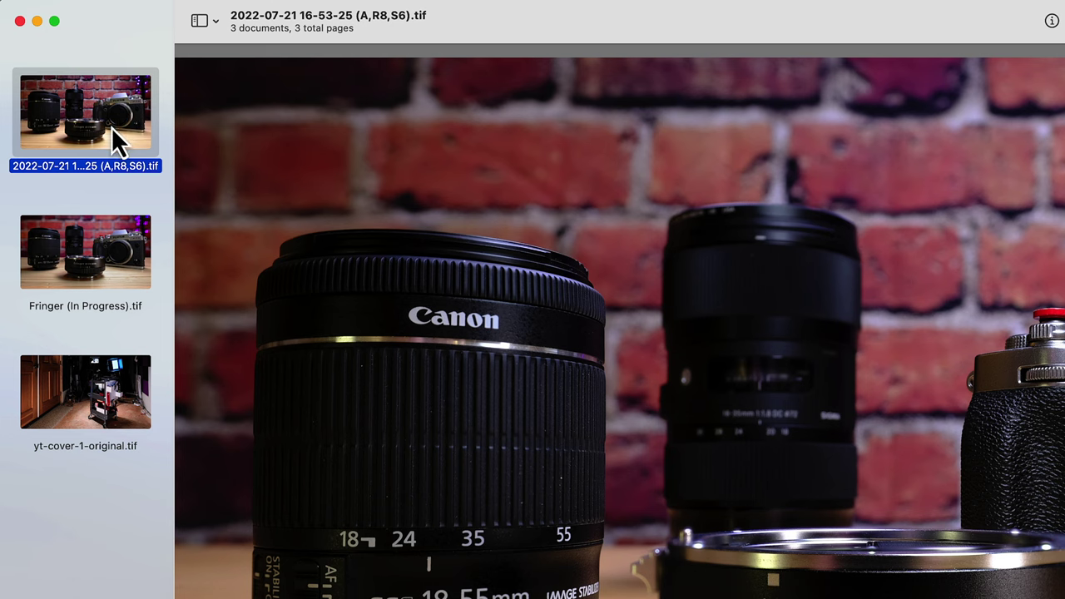
shift+click(99, 421)
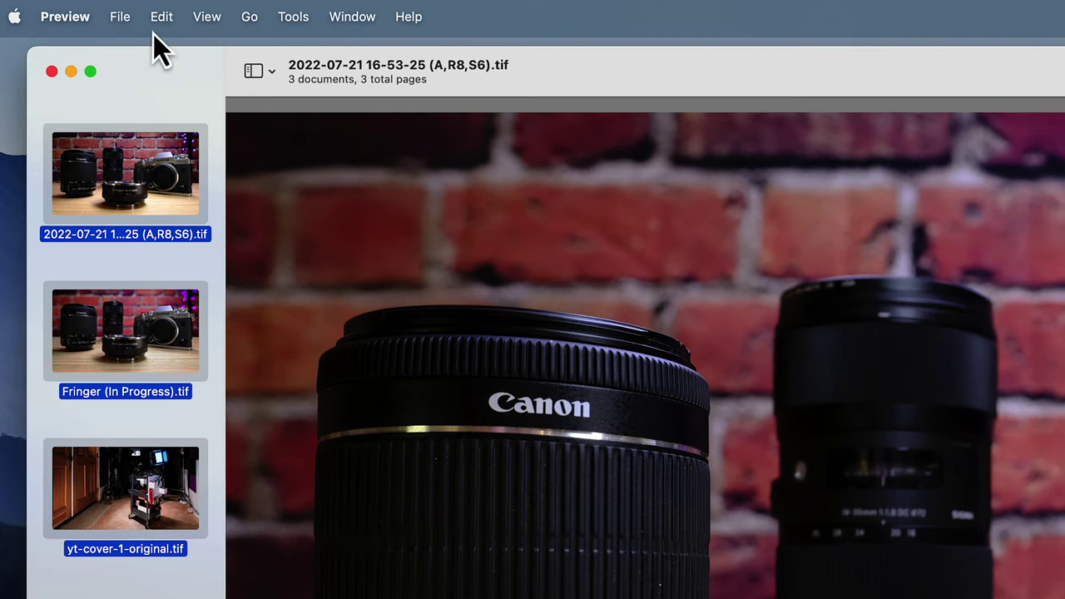
click(122, 18)
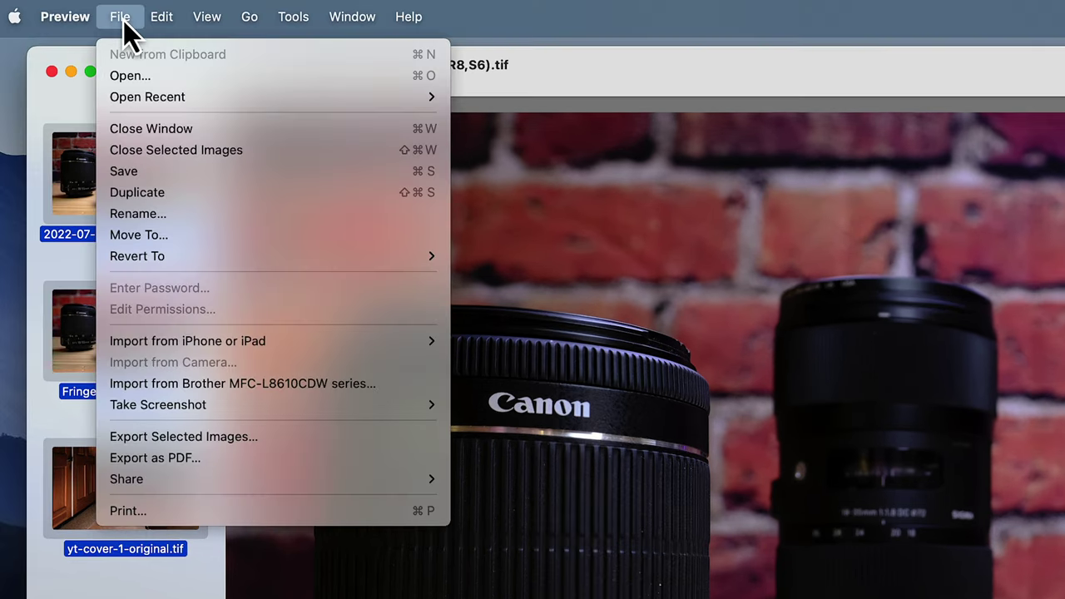
Step: Export the three selected images as JPEG, quality just below best, into Some Photos
click(221, 437)
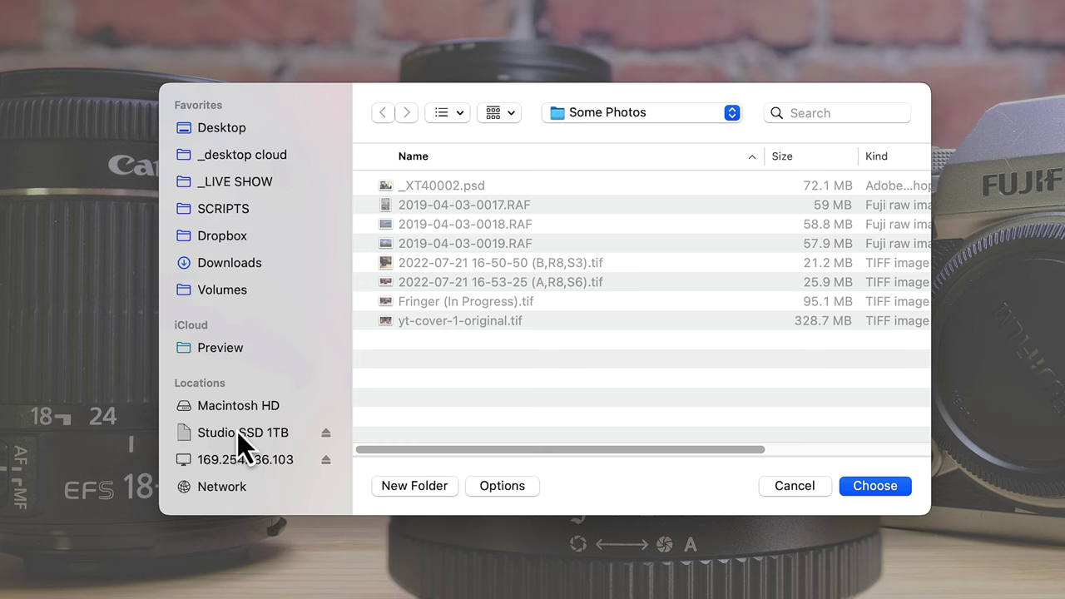
click(511, 486)
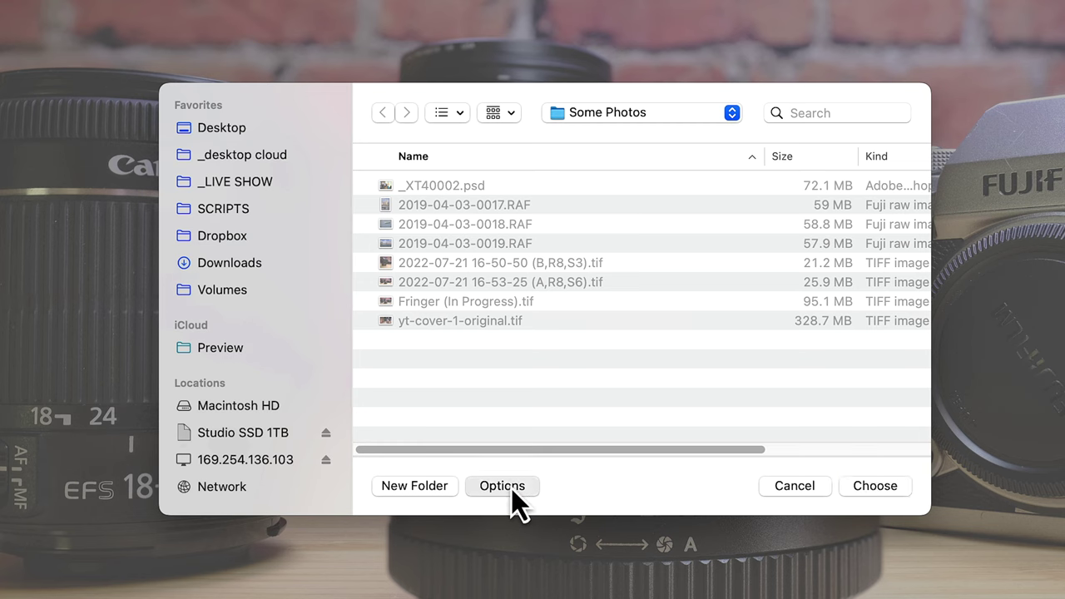
click(747, 366)
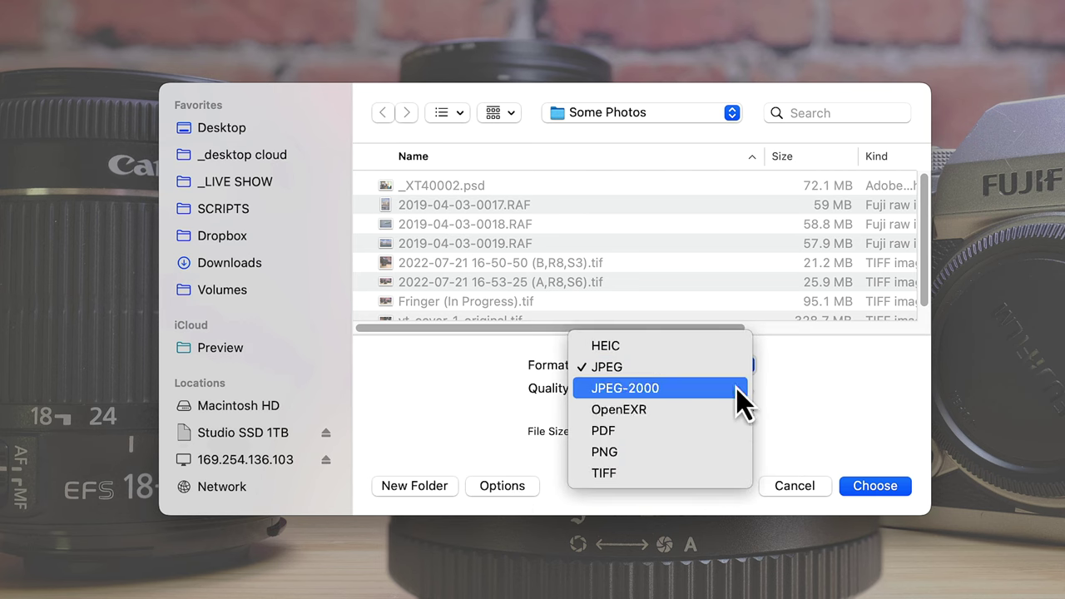
click(682, 367)
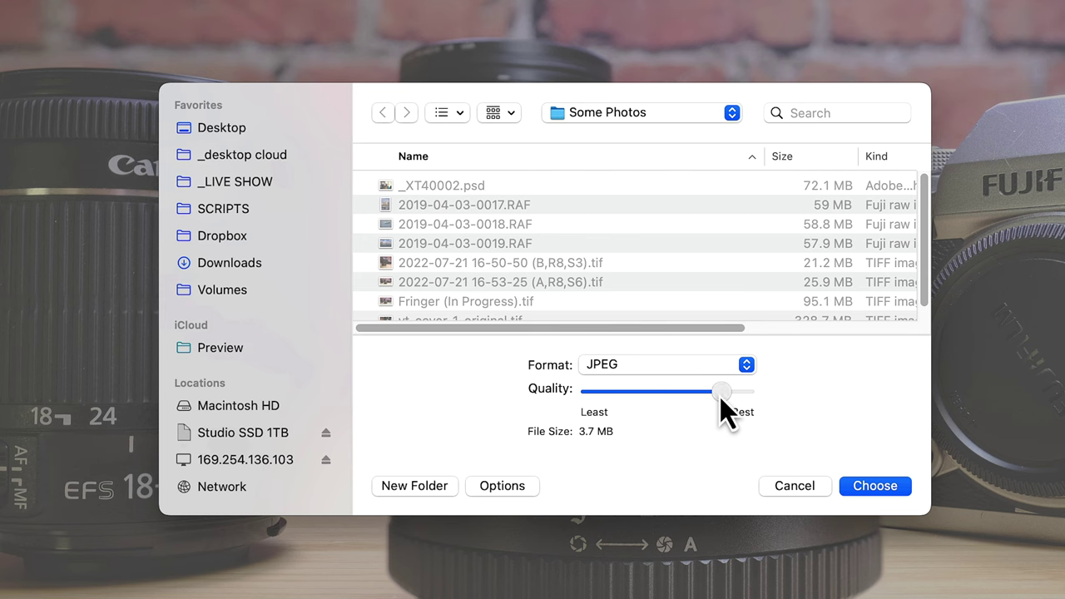
mouse_move(720, 397)
mouse_down()
mouse_move(600, 394)
mouse_move(719, 393)
mouse_up()
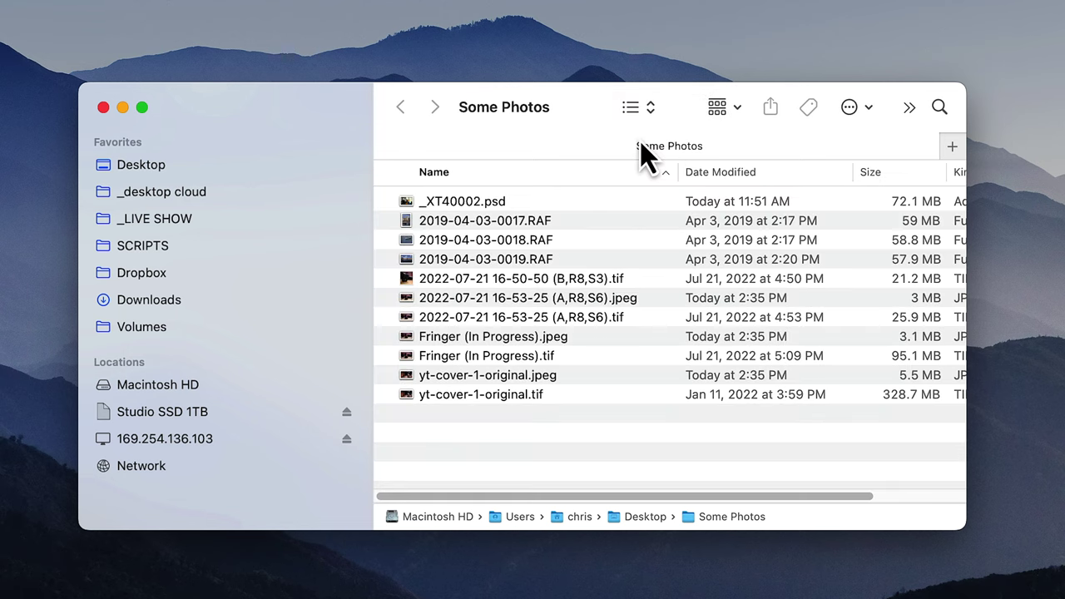
Step: Step through the new 2022-07-21, Fringer (In Progress) and yt-cover-1-original JPEG copies
click(562, 375)
click(564, 338)
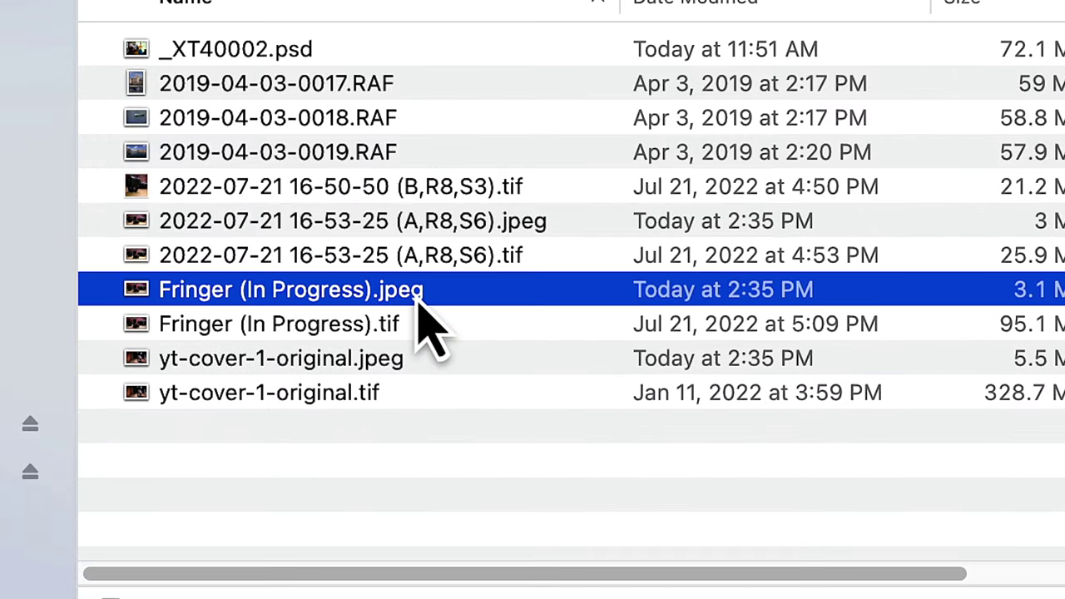
click(461, 223)
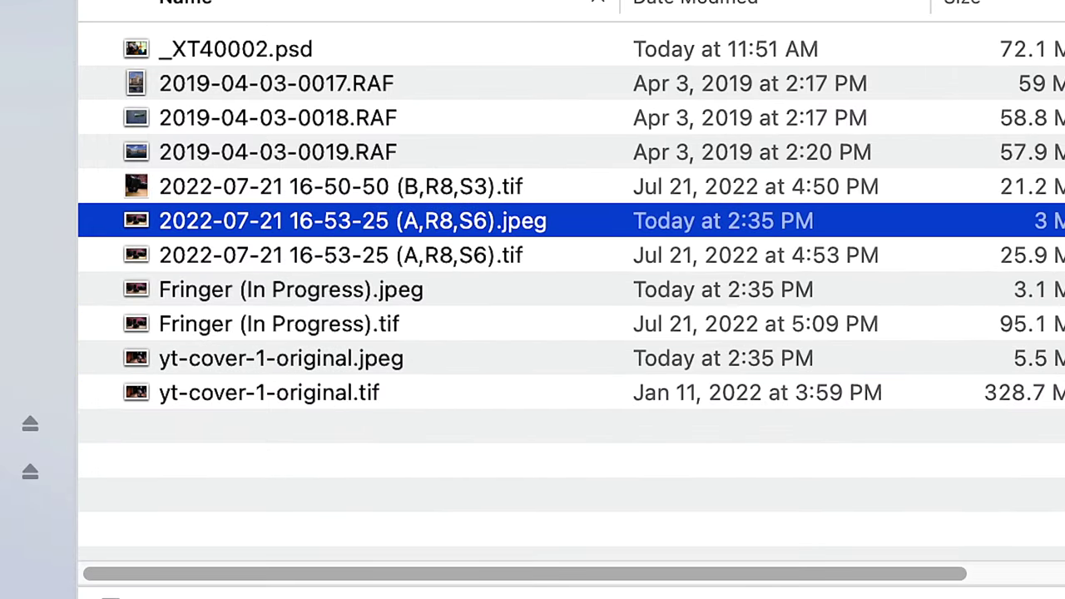
key(Down)
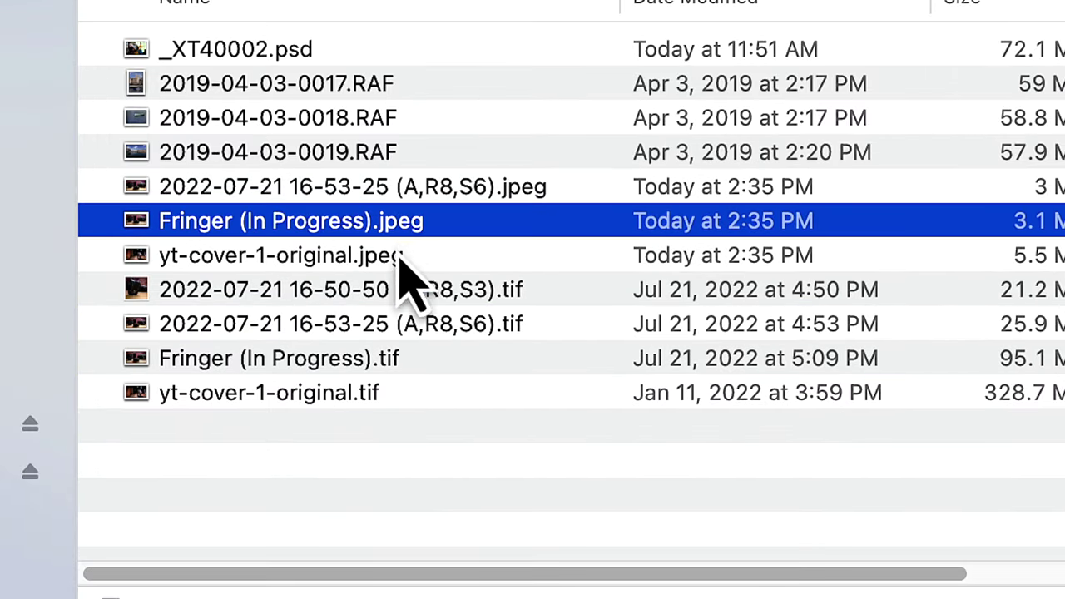
key(Down)
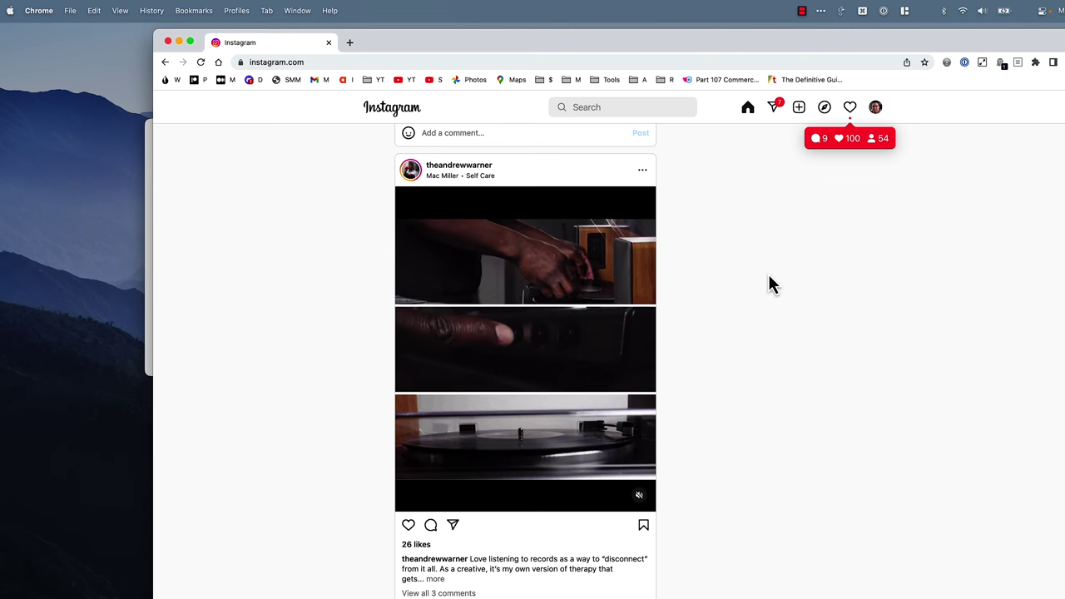
Step: Start a new Instagram post and choose Select from computer
click(799, 111)
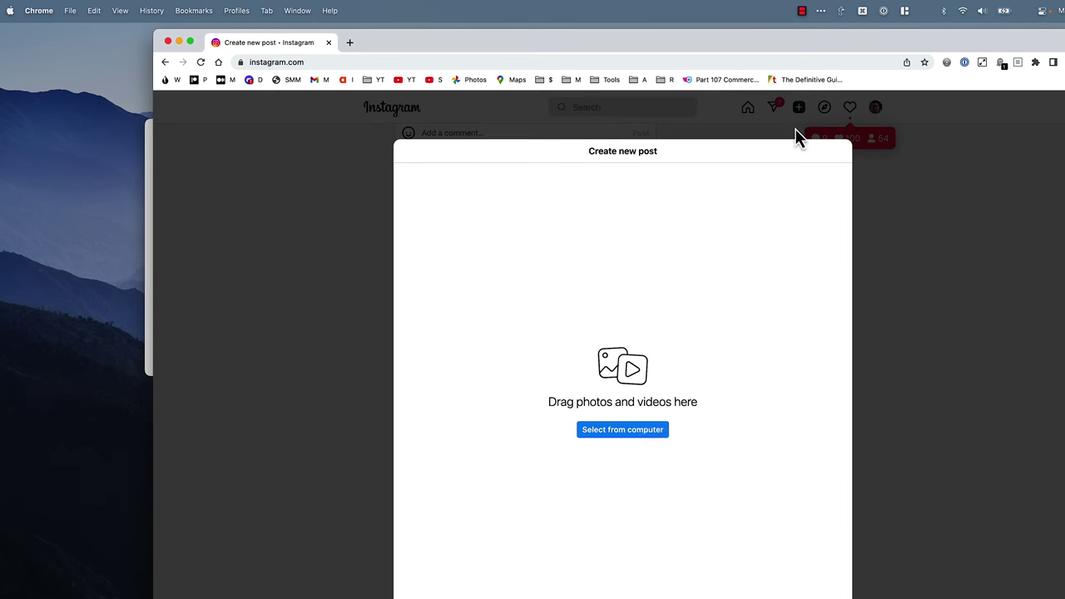
click(630, 432)
click(545, 310)
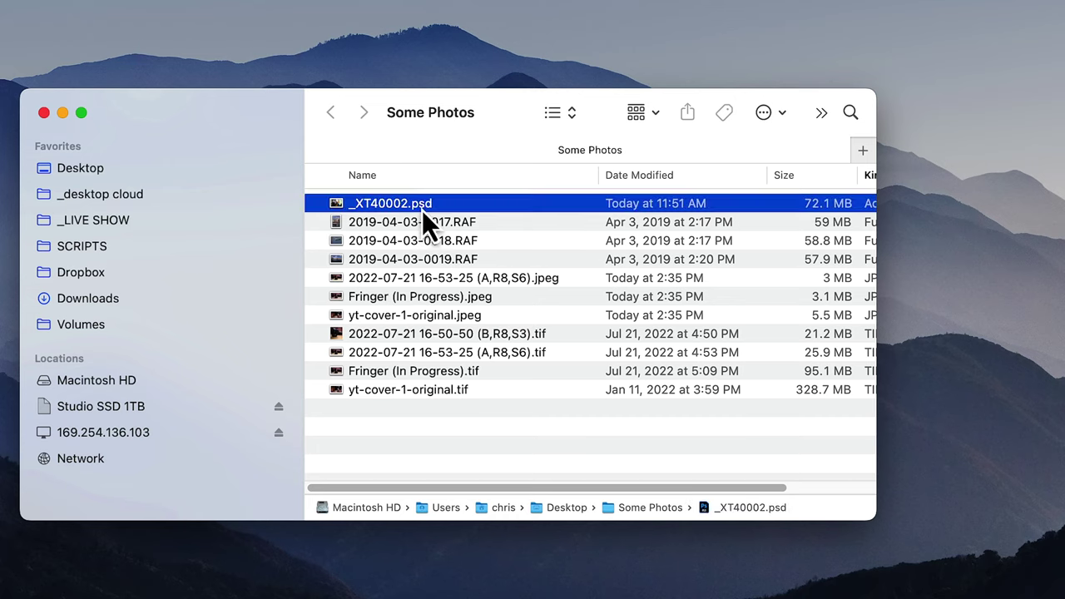
Step: Select _XT40002.psd plus the three RAF files and open them with Preview.app
shift+click(499, 261)
right_click(499, 260)
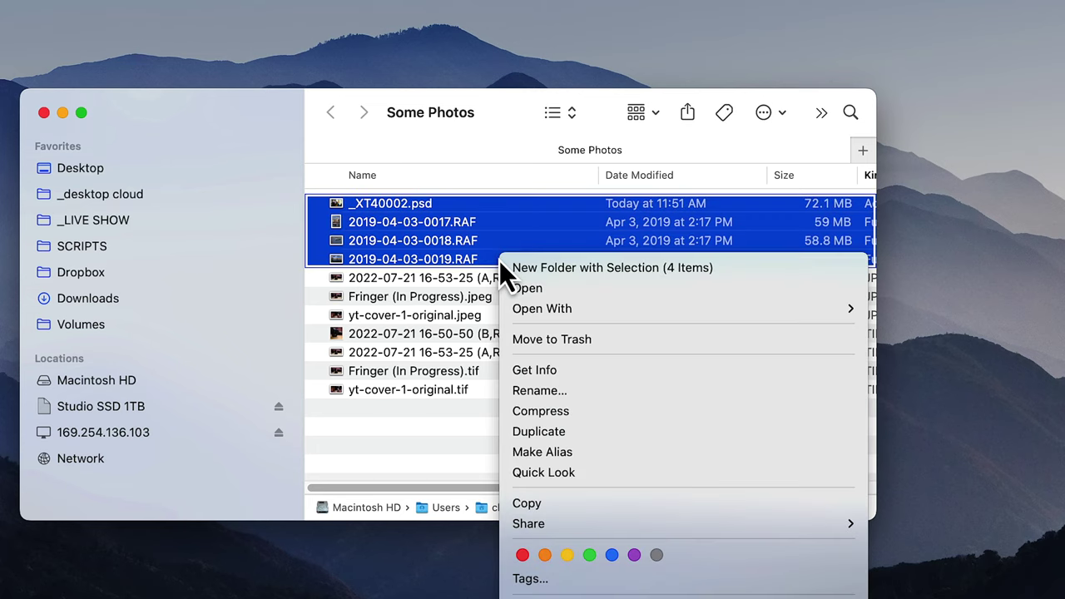
mouse_move(717, 313)
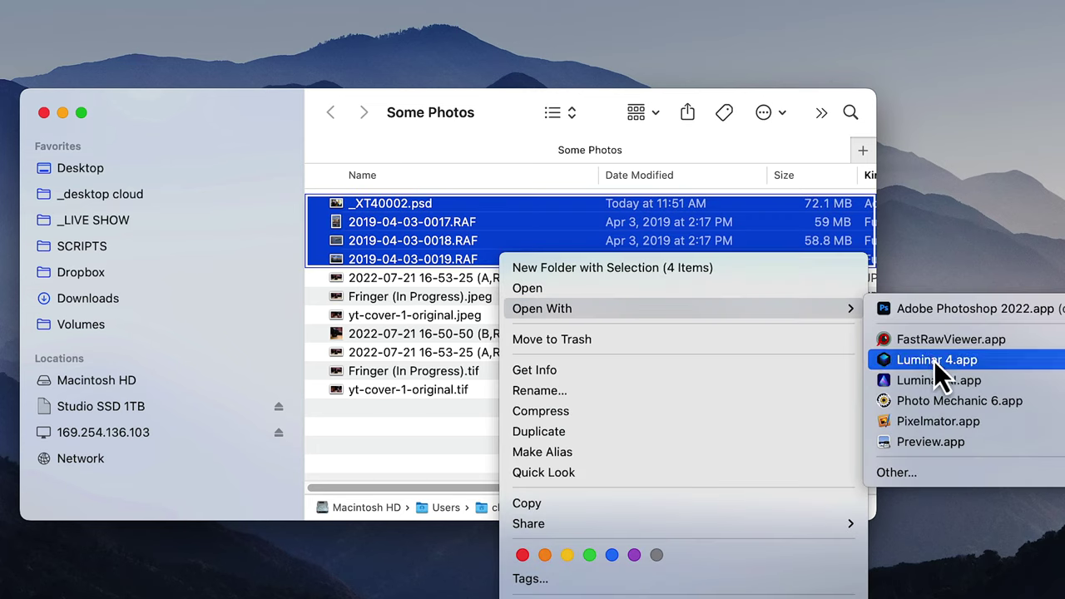
click(955, 449)
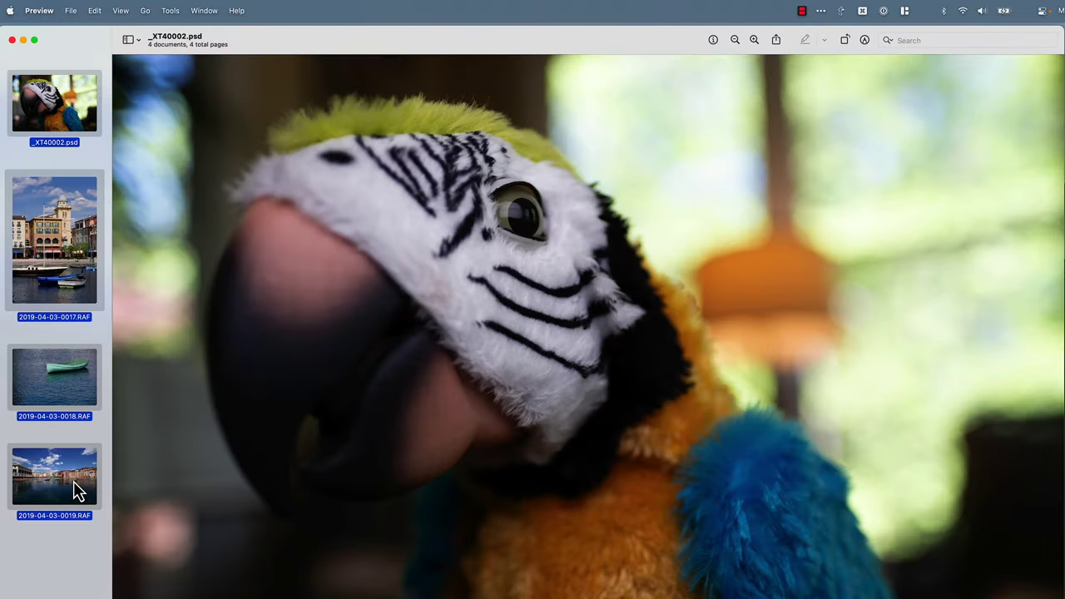
Step: Try Export Selected Images on the PSD and RAF set, then reopen just the three RAFs in Preview
click(71, 11)
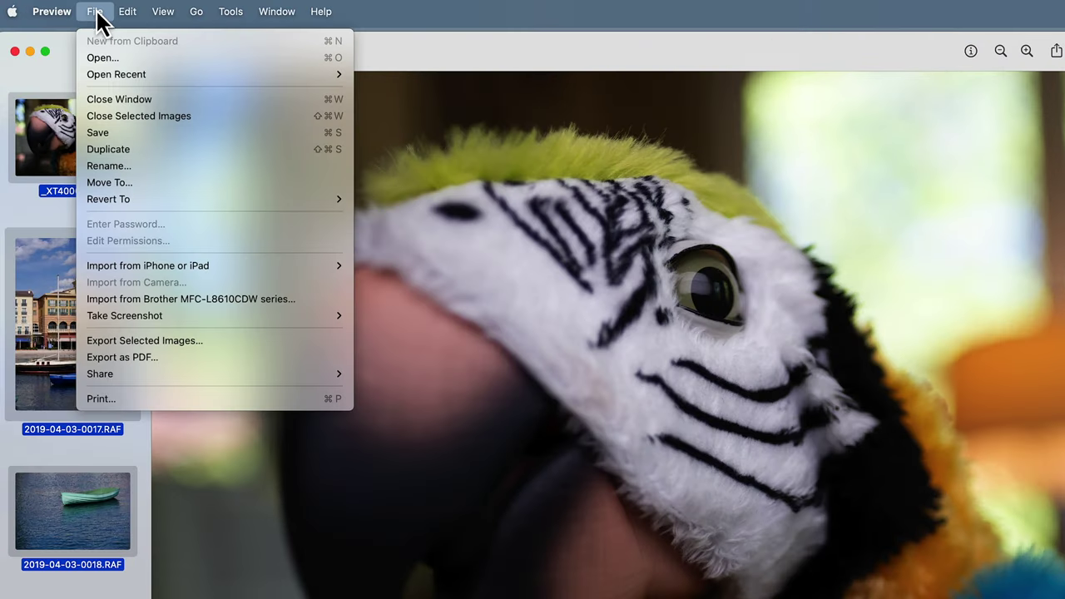
click(194, 339)
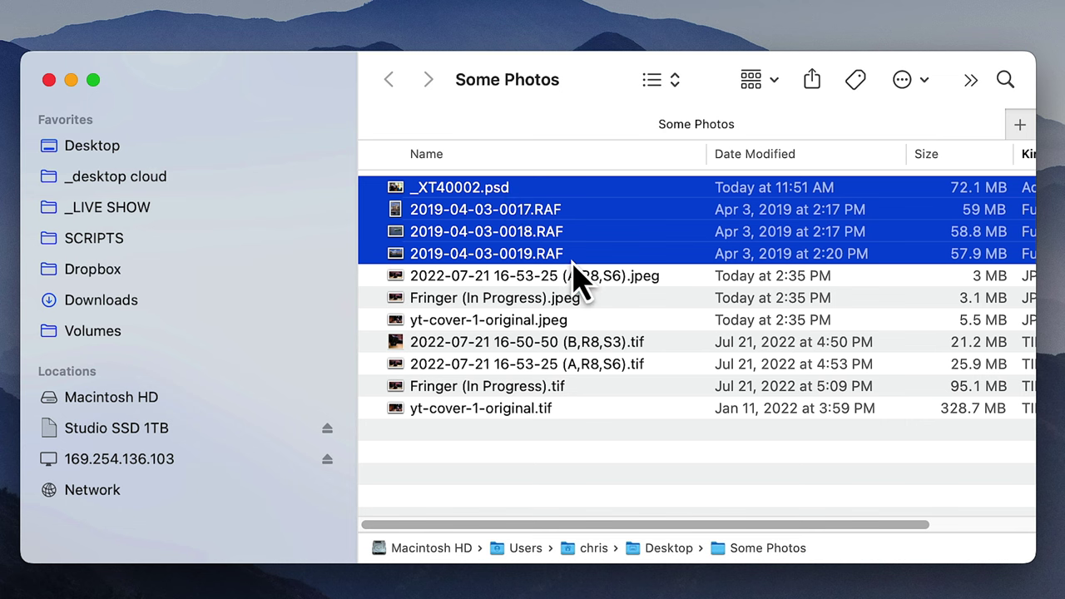
key(Down)
key(shift+Down)
key(shift+Down)
right_click(617, 265)
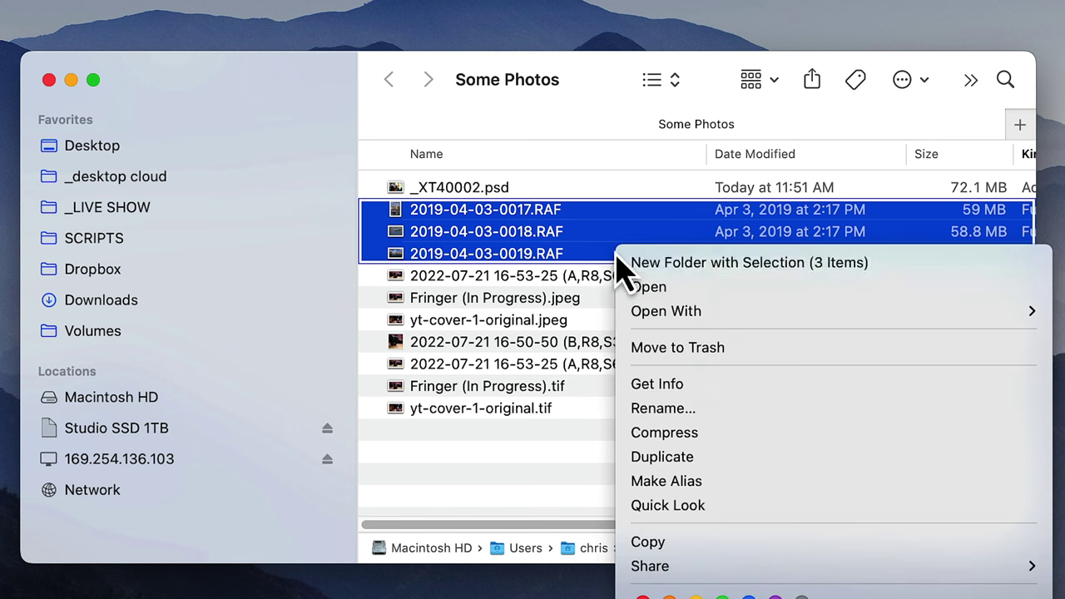
mouse_move(713, 309)
click(815, 439)
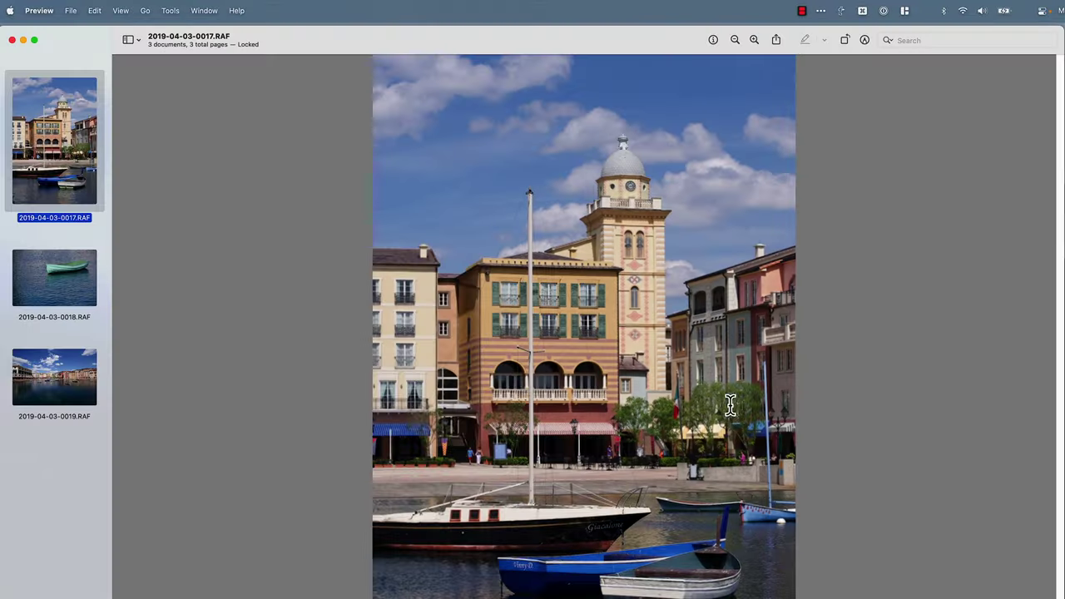
Step: Export the three selected RAW photos together from Preview
click(80, 14)
click(159, 254)
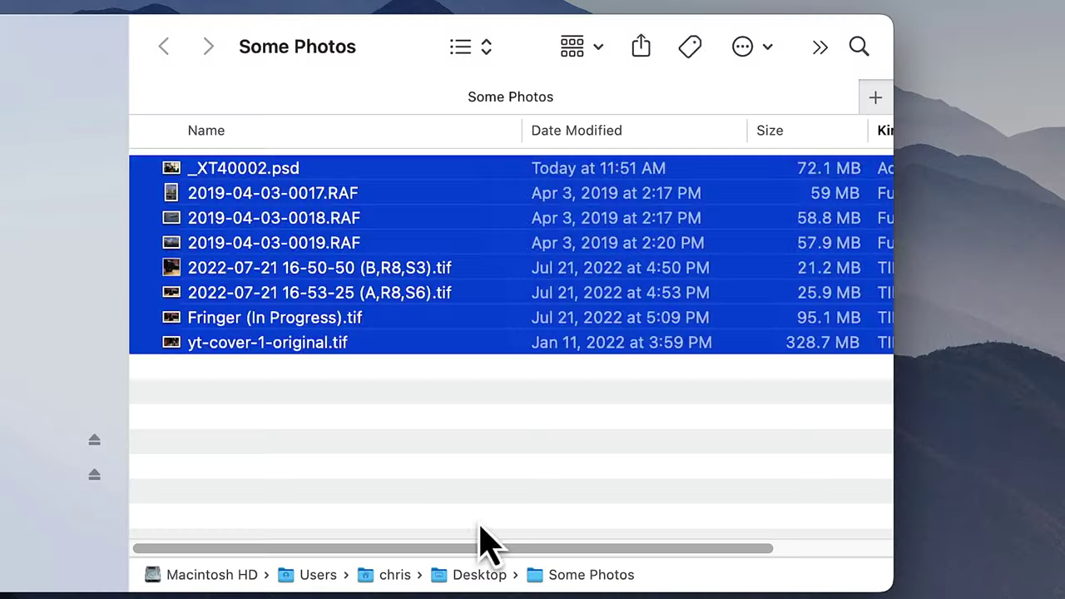
click(481, 525)
Step: Open _XT40002.psd in Preview and save it as _XT40002.jpg in Some Photos
right_click(294, 177)
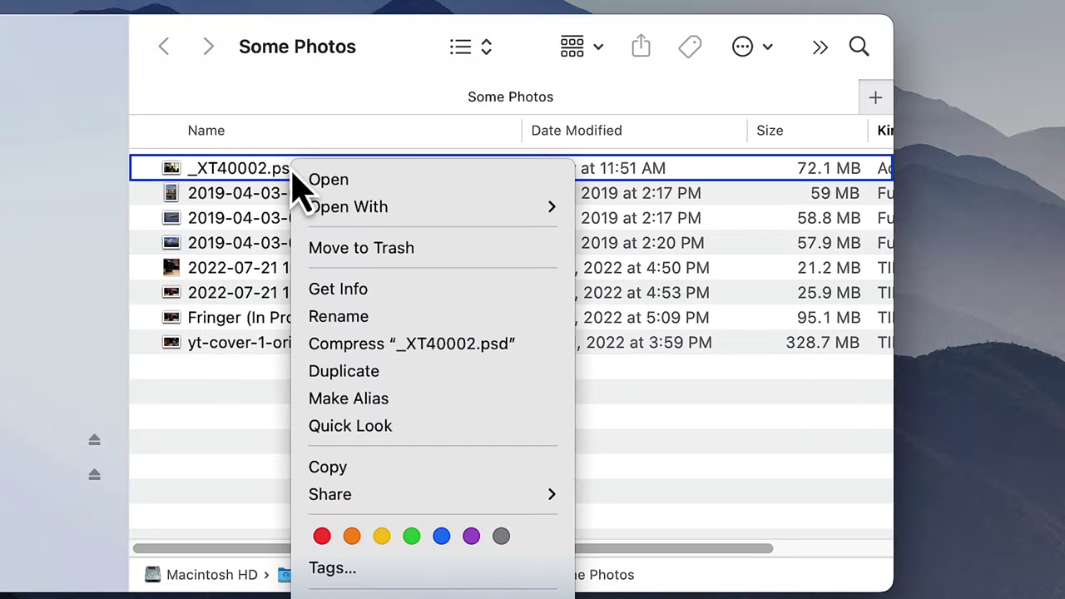
mouse_move(381, 215)
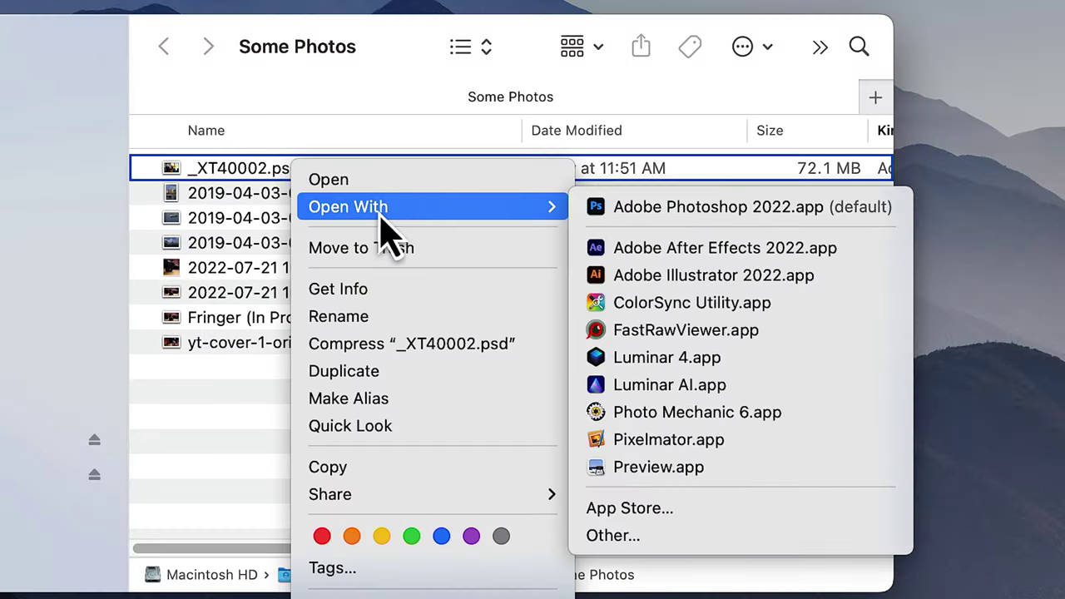
click(664, 471)
click(70, 11)
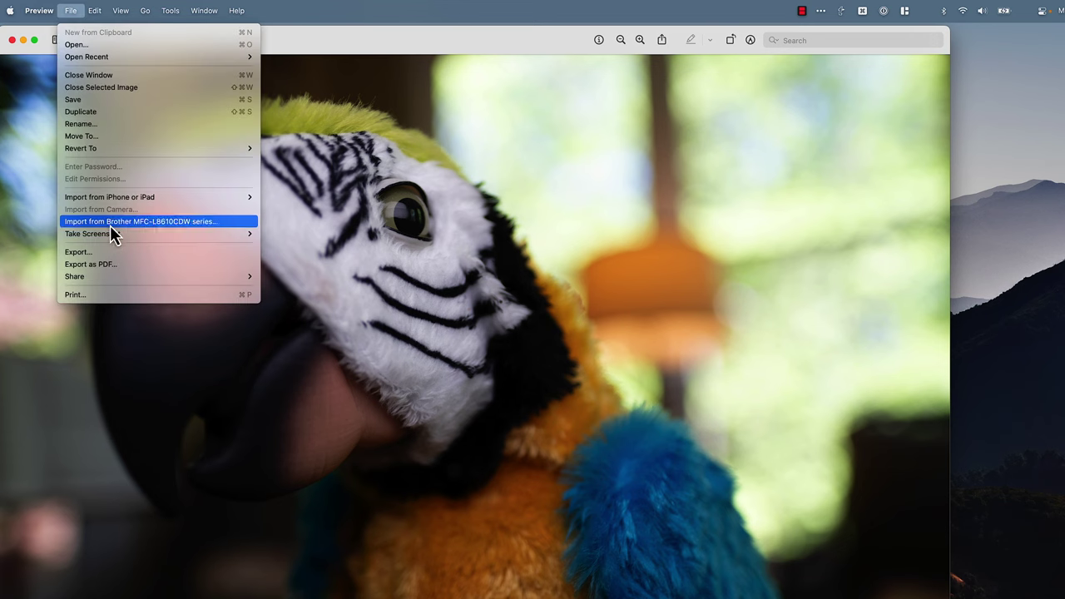
click(114, 252)
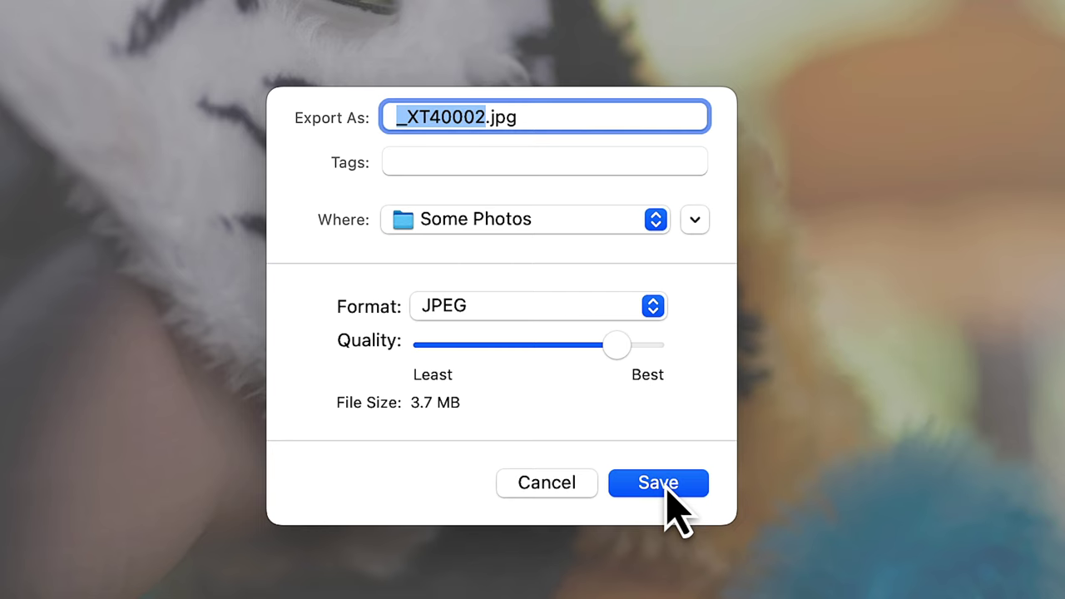
click(666, 484)
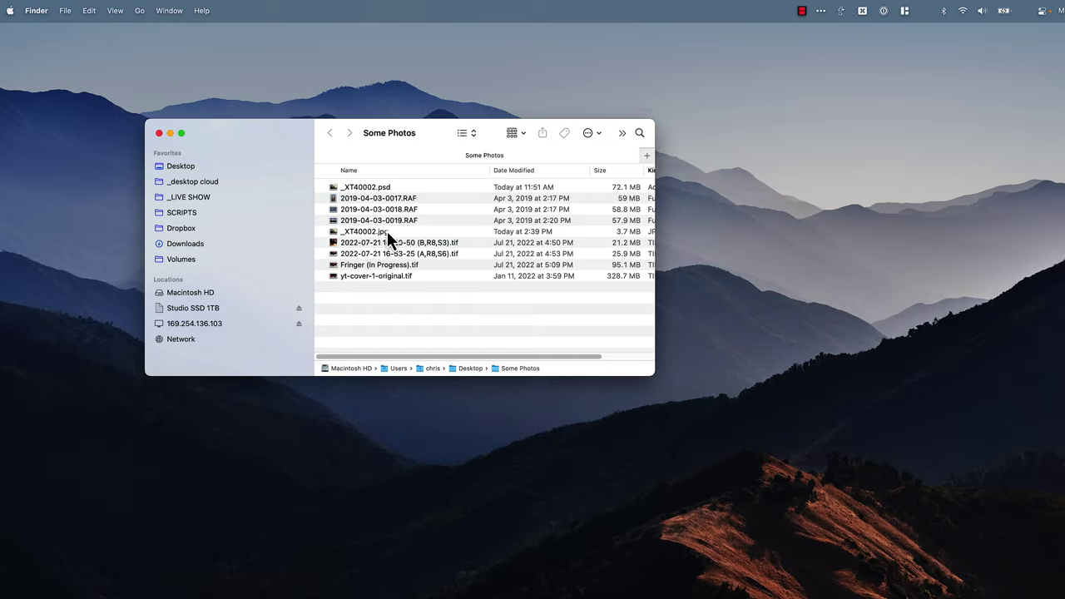
Step: Quick Look the exported _XT40002.jpg, then the original _XT40002.psd to compare them
key(space)
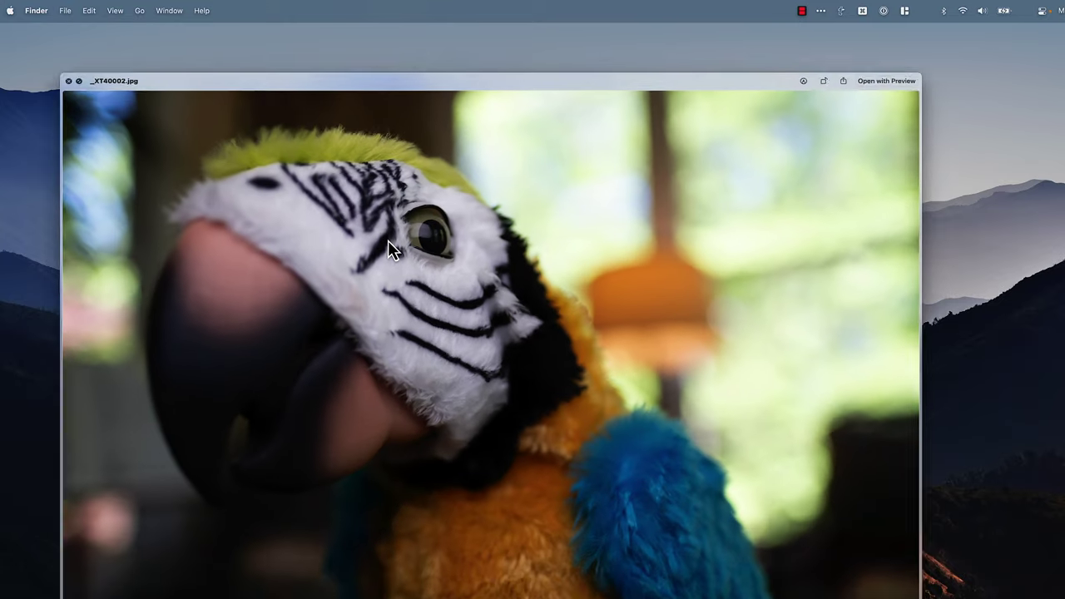
key(space)
click(382, 185)
key(space)
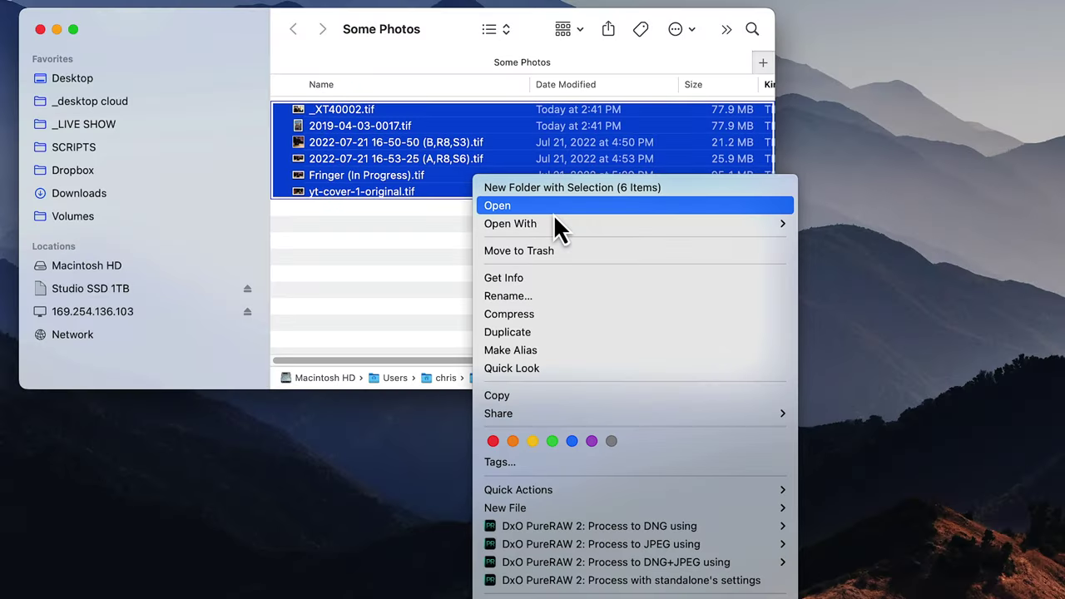
Step: Open the six TIFF photos in Preview and batch-export them into Some Photos
mouse_move(664, 223)
click(845, 224)
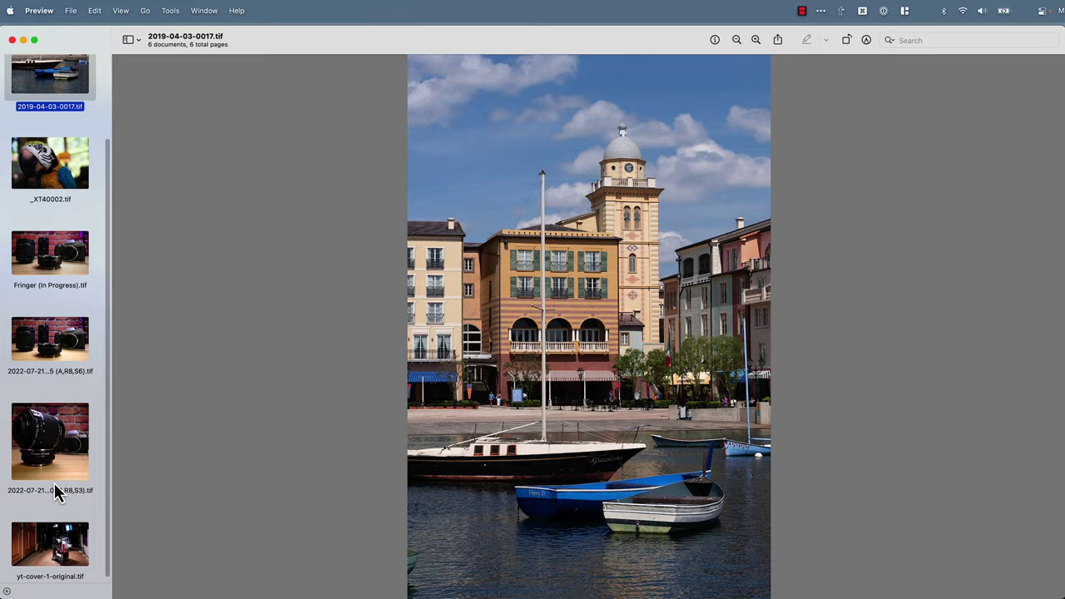
click(71, 10)
click(125, 255)
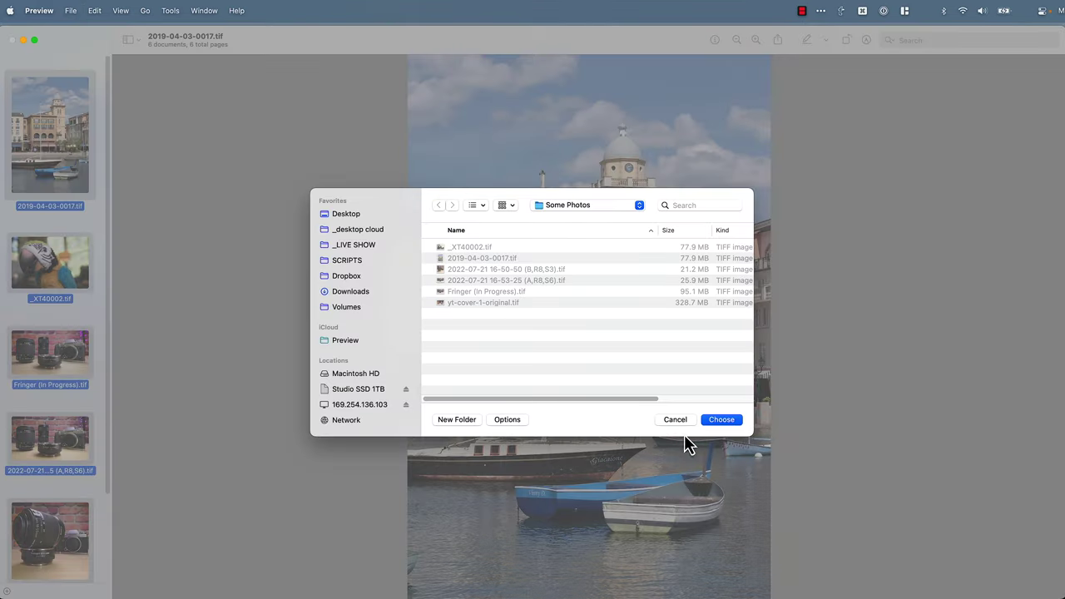
click(728, 424)
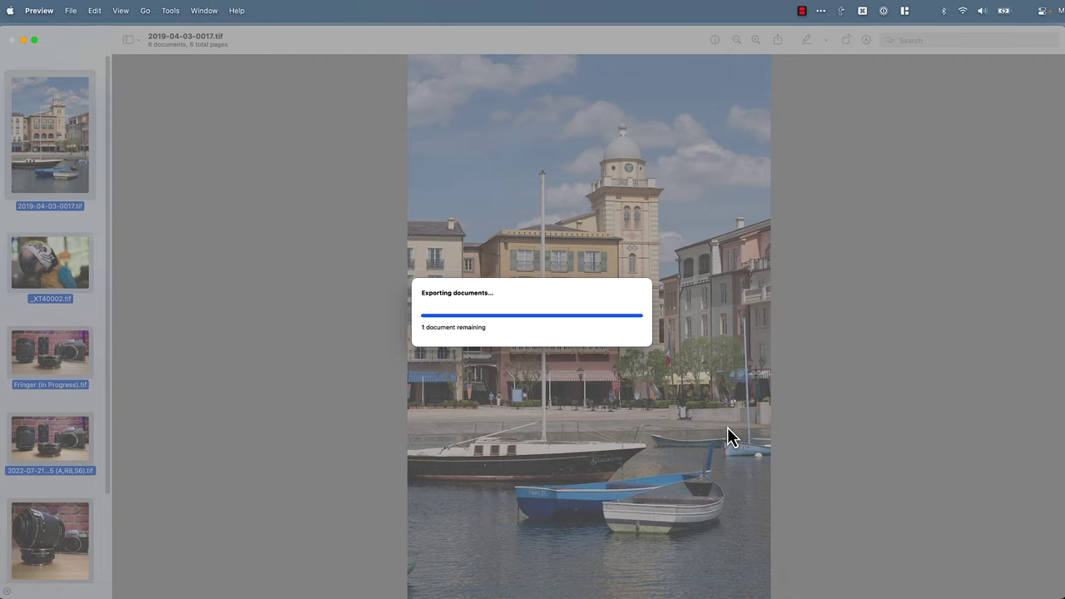